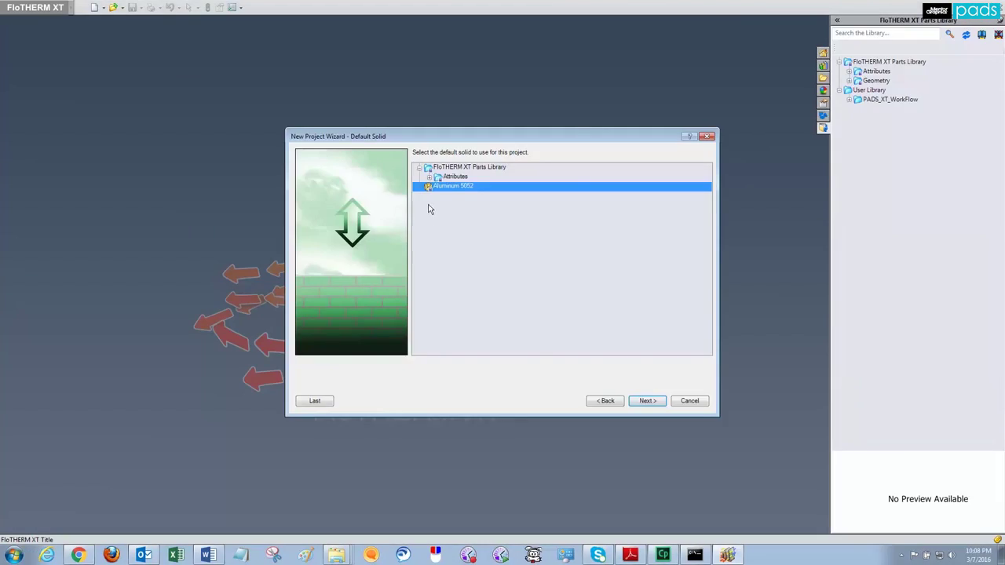
Step: Choose Nylon-66 under Attributes > Materials > Polymers as the default solid and continue to the summary
left_click(429, 177)
left_click(440, 196)
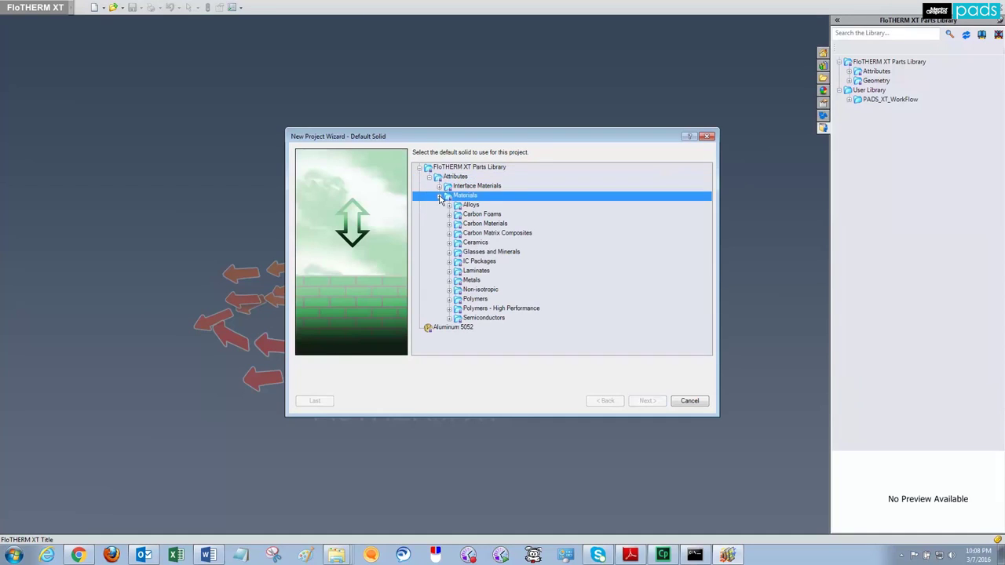
left_click(450, 299)
left_click(452, 302)
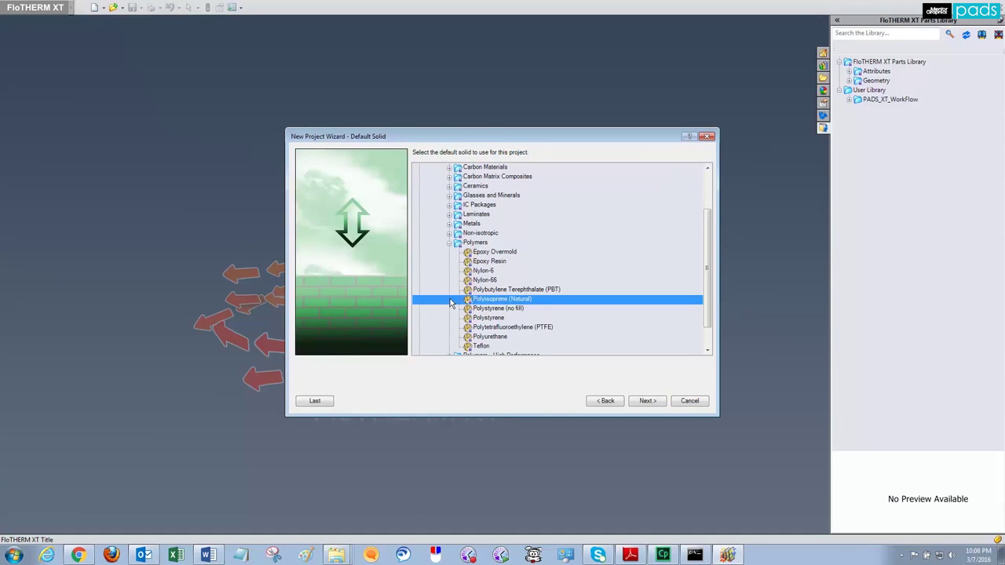
left_click(487, 280)
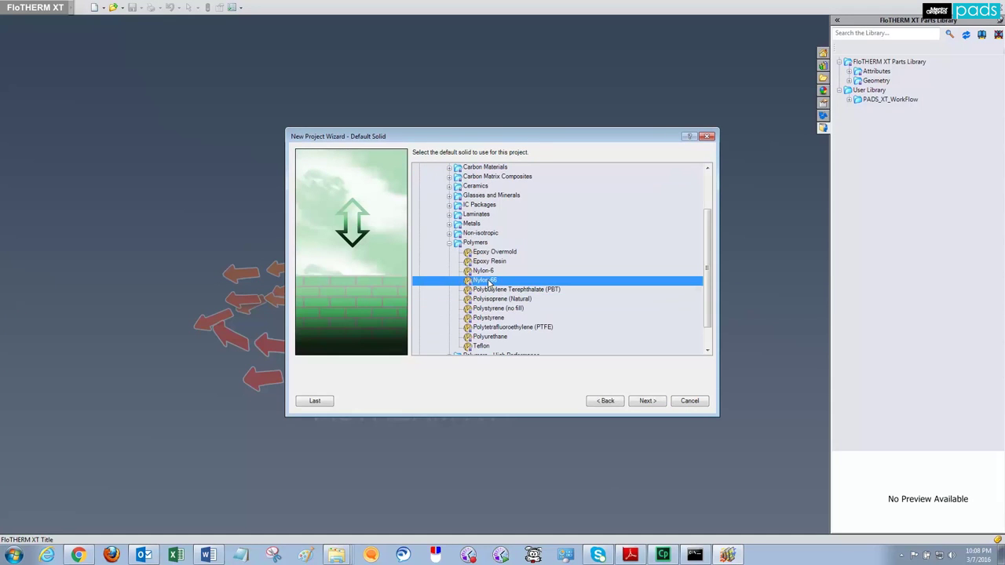
left_click(645, 402)
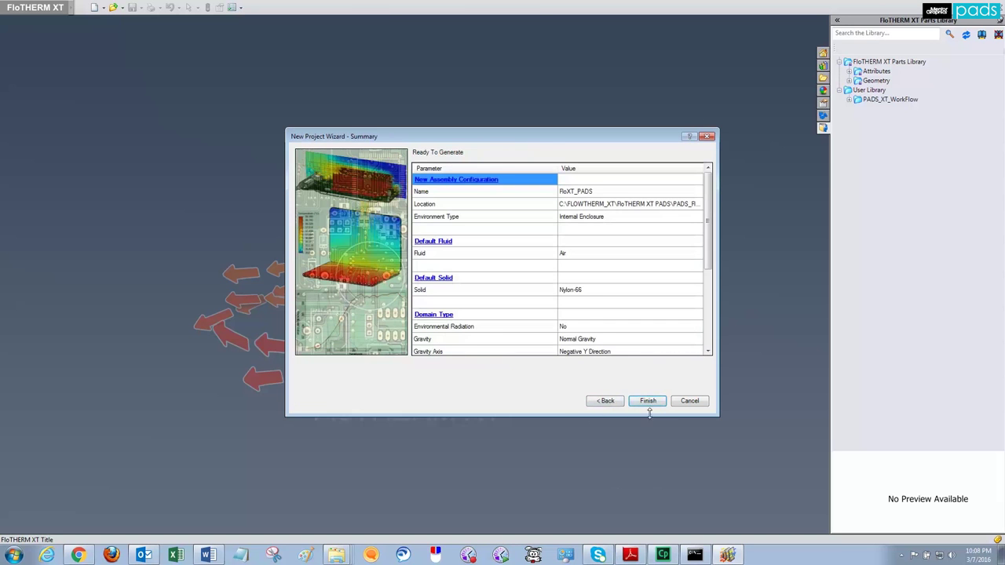
Step: Create the project and transfer the board model (114 components, 15.7875 W) to FloTHERM XT
left_click(648, 402)
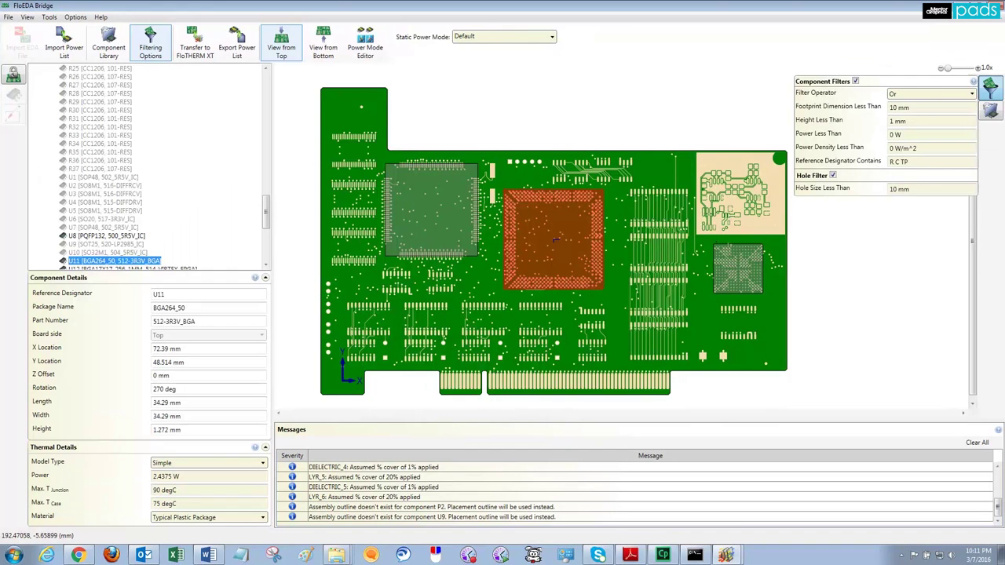
mouse_move(576, 246)
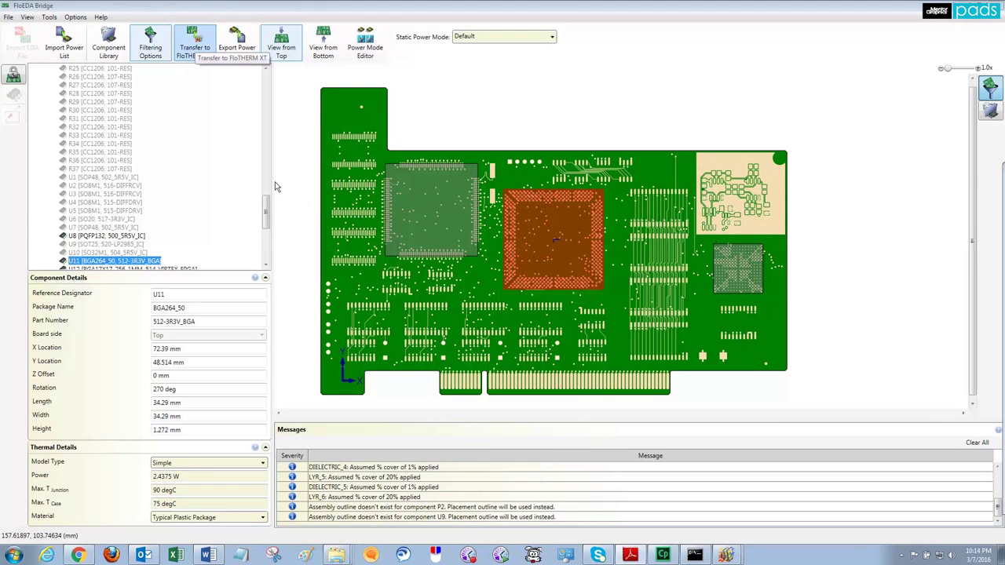
left_click(195, 46)
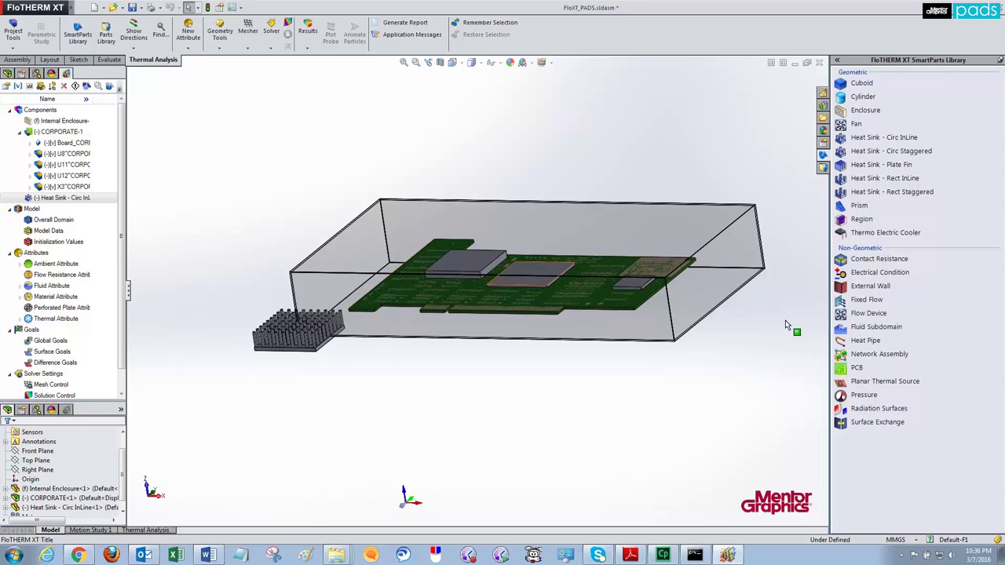
Step: Mate the heat sink's base face coincident with the top face of the U11 BGA chip
left_click(550, 267)
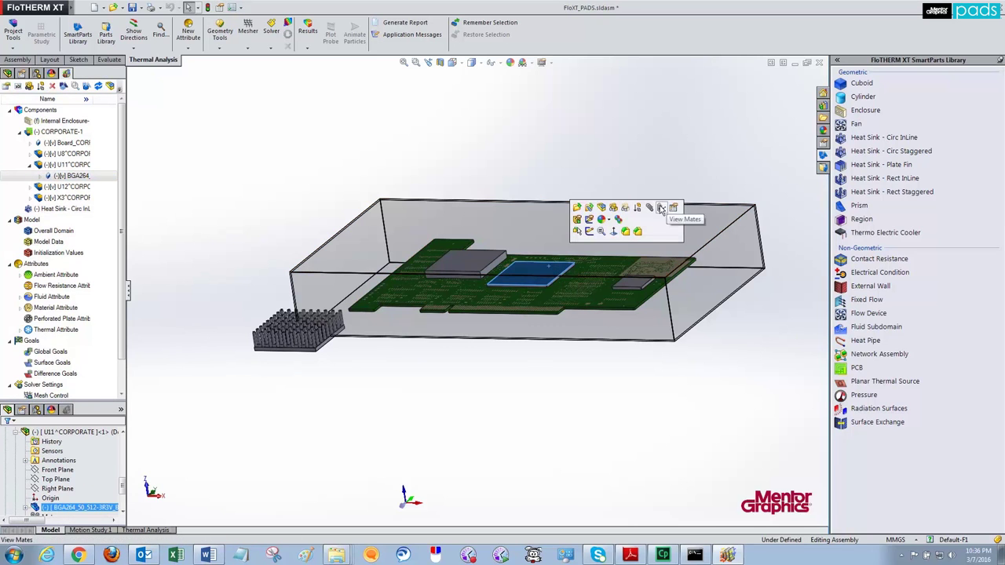
left_click(648, 207)
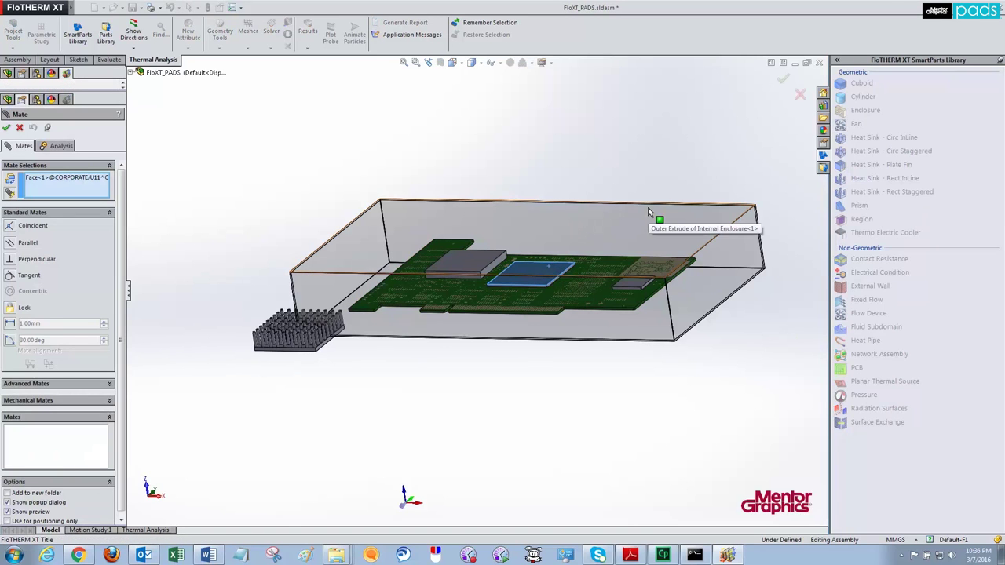
middle_click_drag(380, 417, 370, 323)
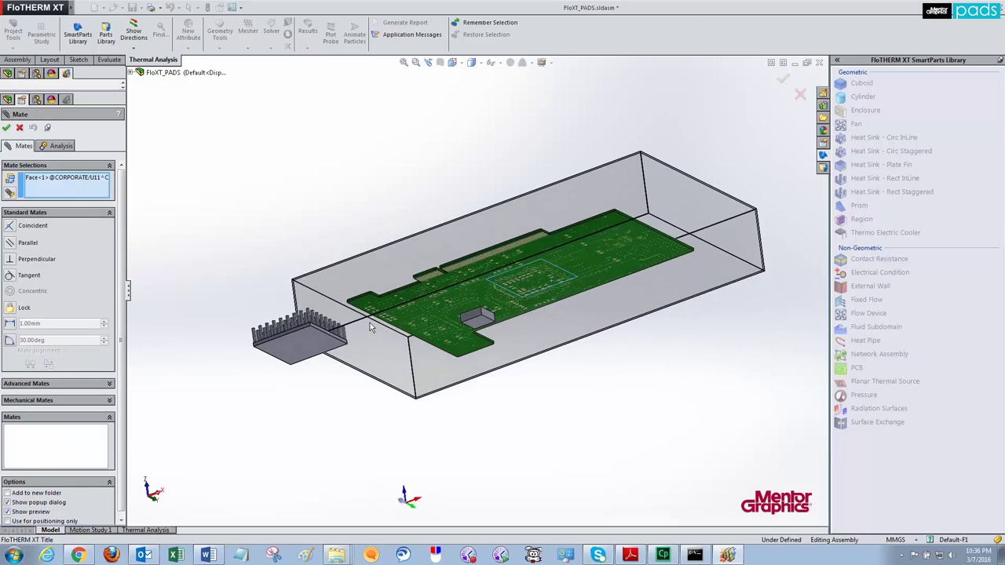
left_click(289, 343)
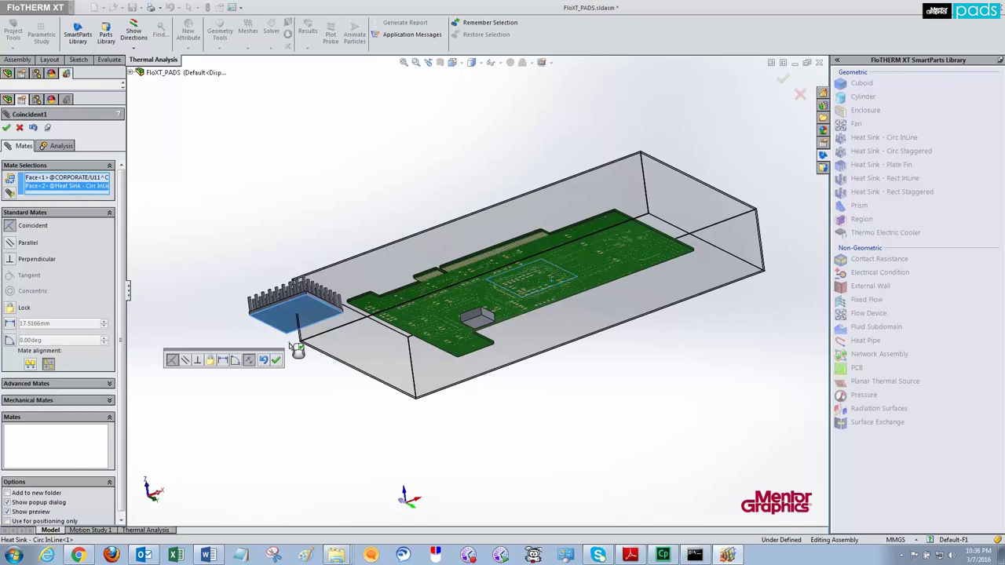
Step: Add a Profile Center mate so the heat sink is centred on the chip, and accept
left_click(109, 384)
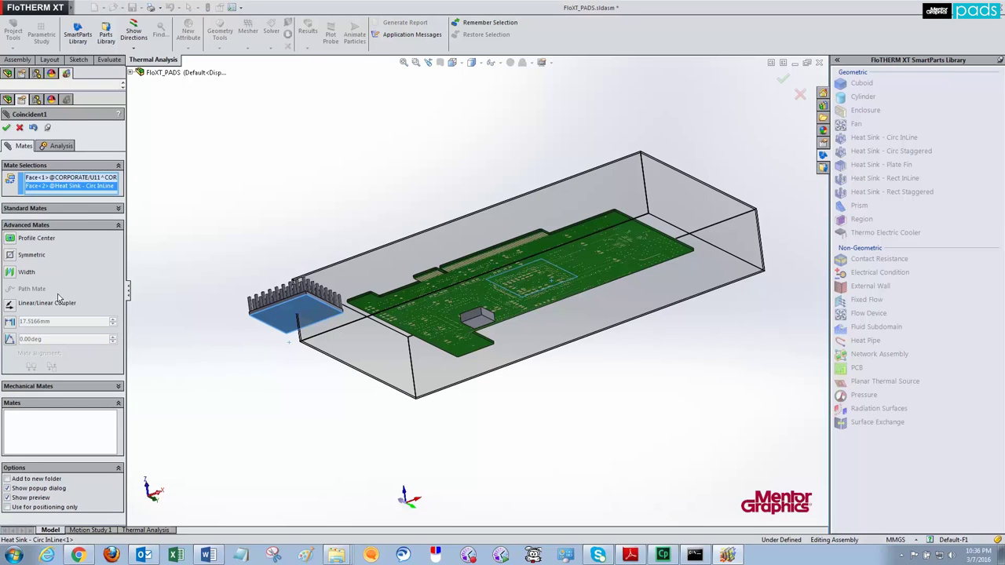
mouse_move(365, 274)
middle_mouse_down()
mouse_move(375, 224)
mouse_move(365, 273)
middle_mouse_up()
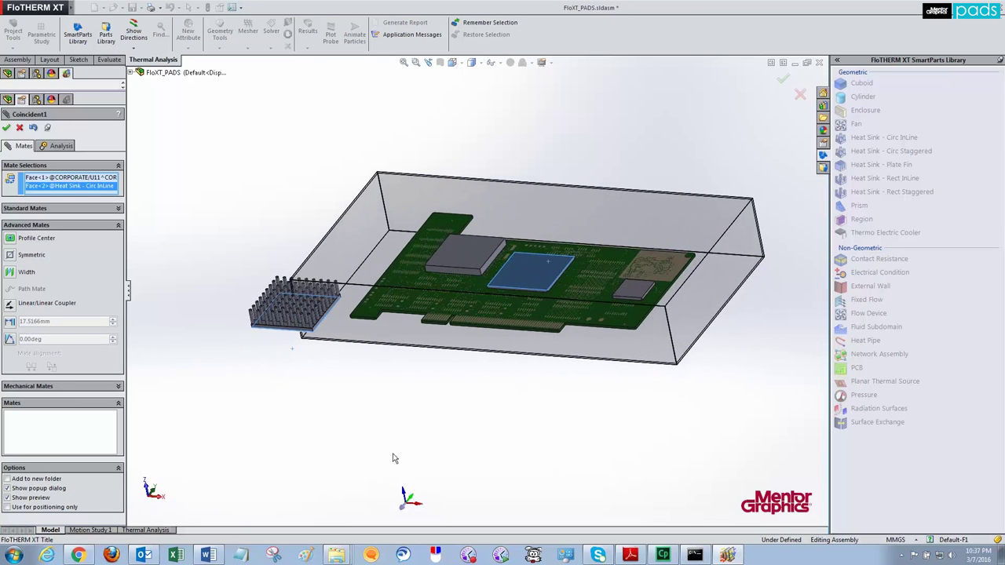
left_click(47, 243)
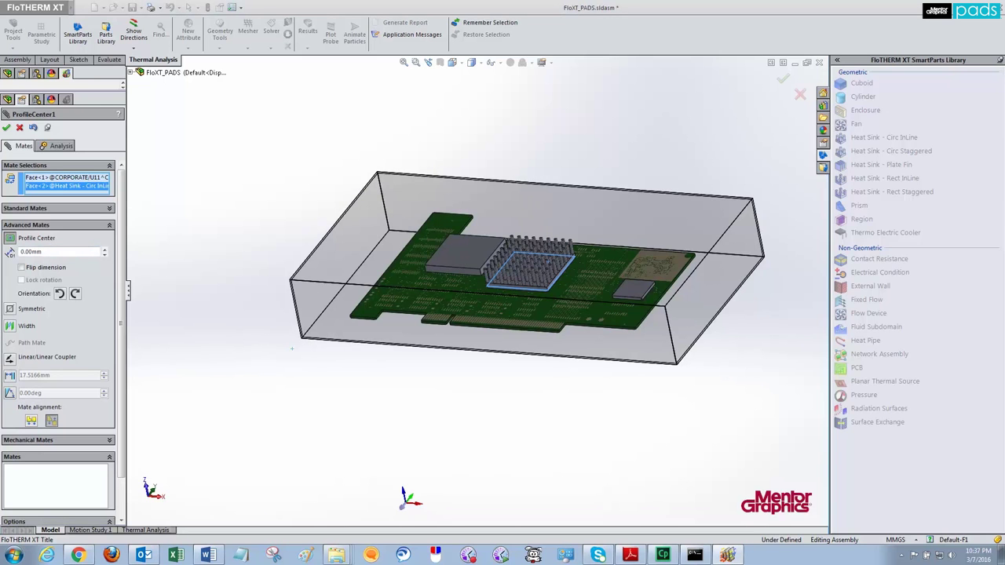
left_click(6, 127)
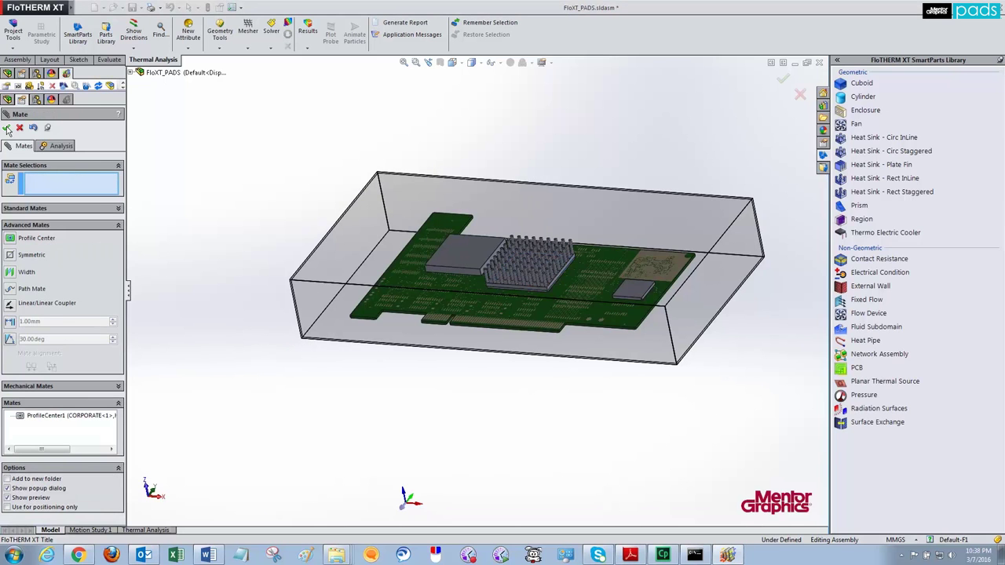
left_click(7, 128)
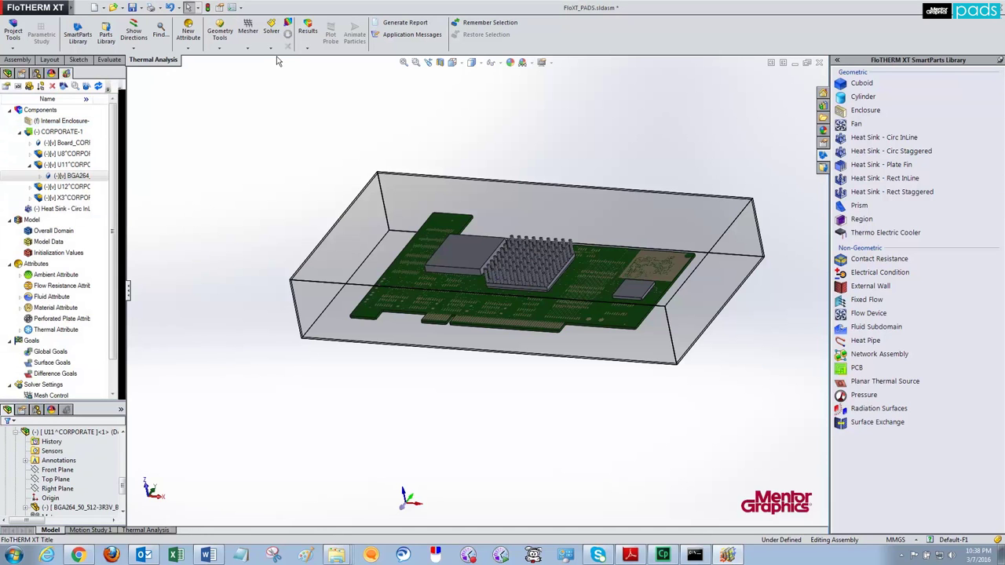
Step: Solve the model in isometric view and display the Z plane temperature plot, peaking at 175.41 °C
key("ctrl+7")
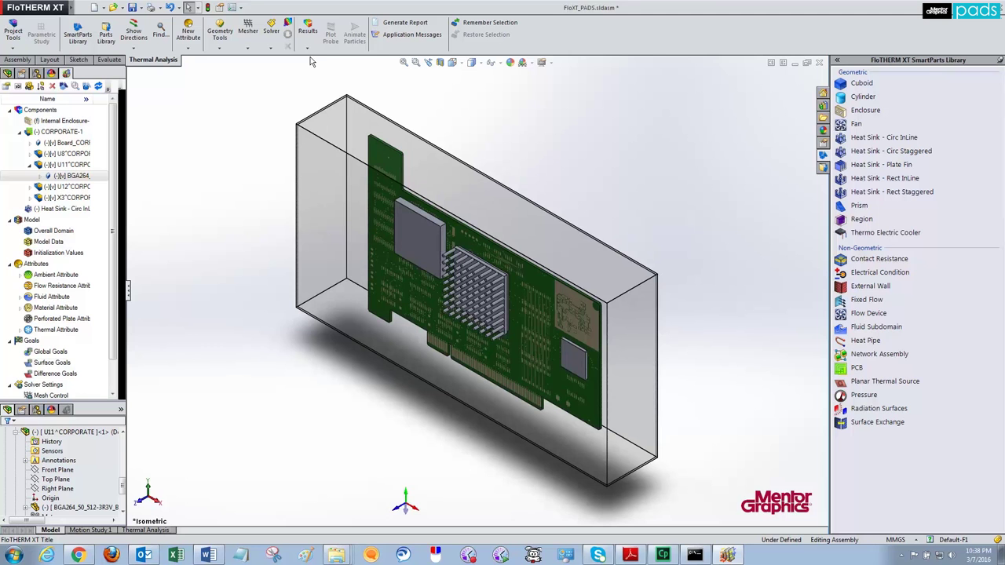
left_click(270, 47)
left_click(285, 60)
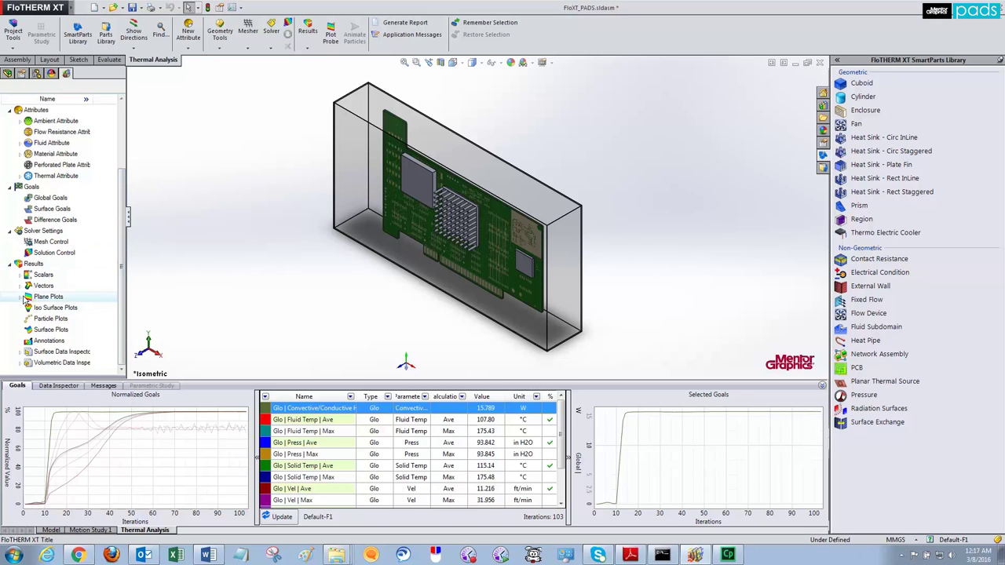
left_click(22, 299)
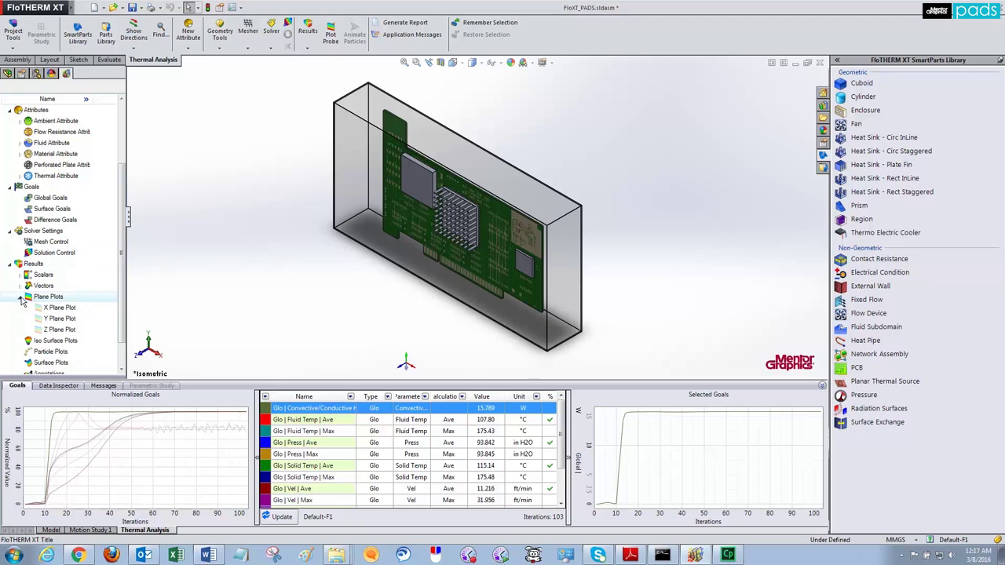
double_click(60, 329)
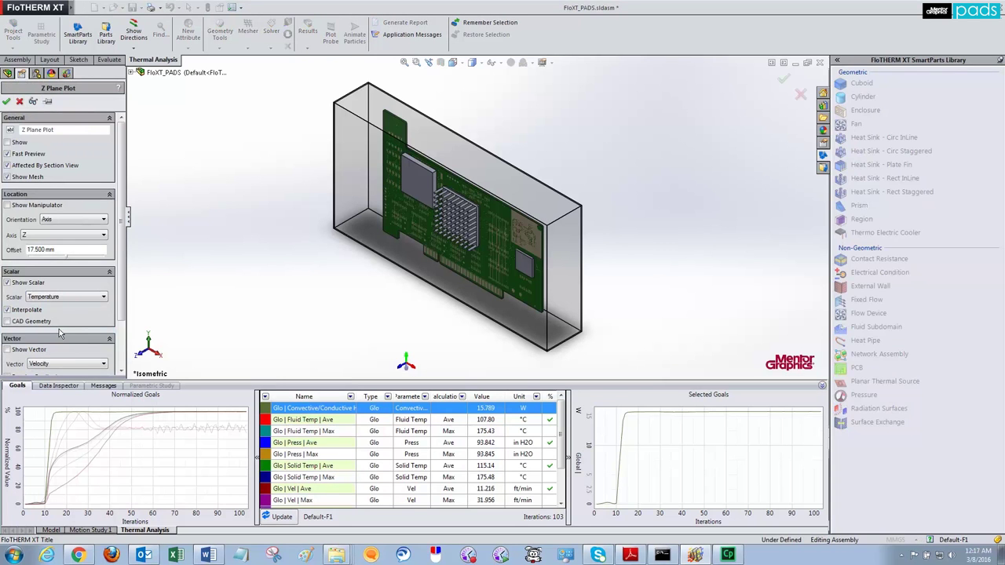
left_click(7, 143)
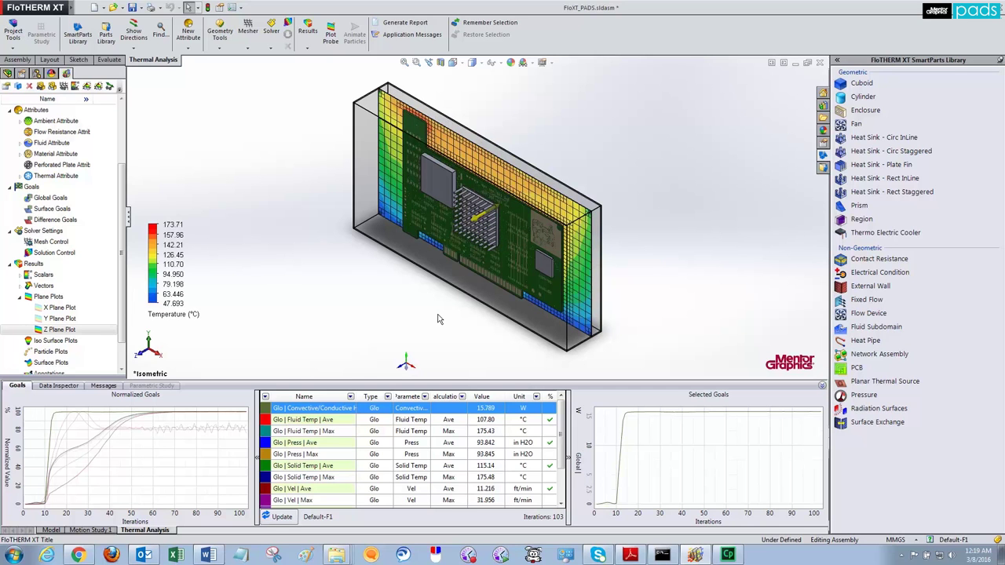
Step: Inspect the plot from back, isometric and front views, then reopen the Z Plane Plot settings
key("ctrl+2")
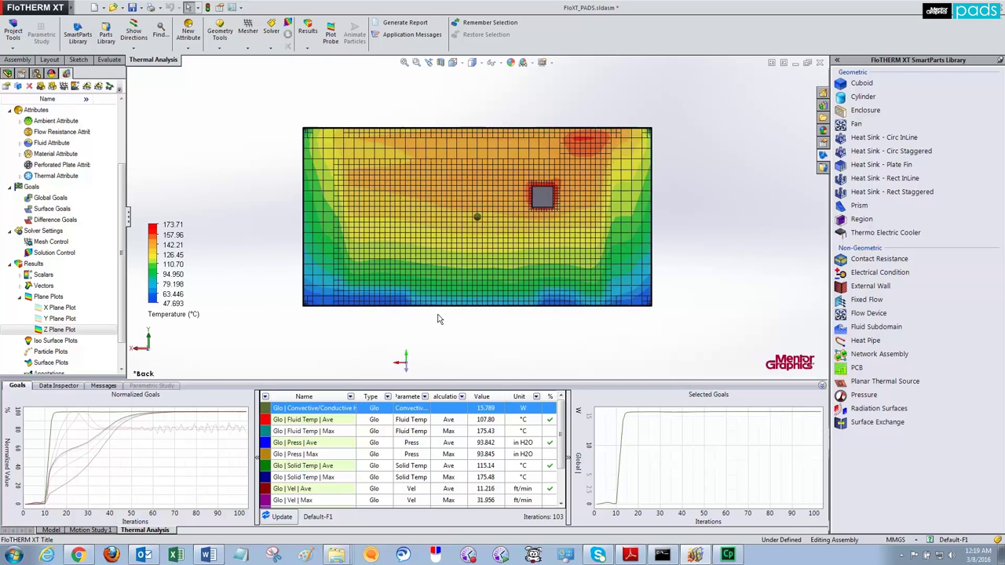
key("ctrl+7")
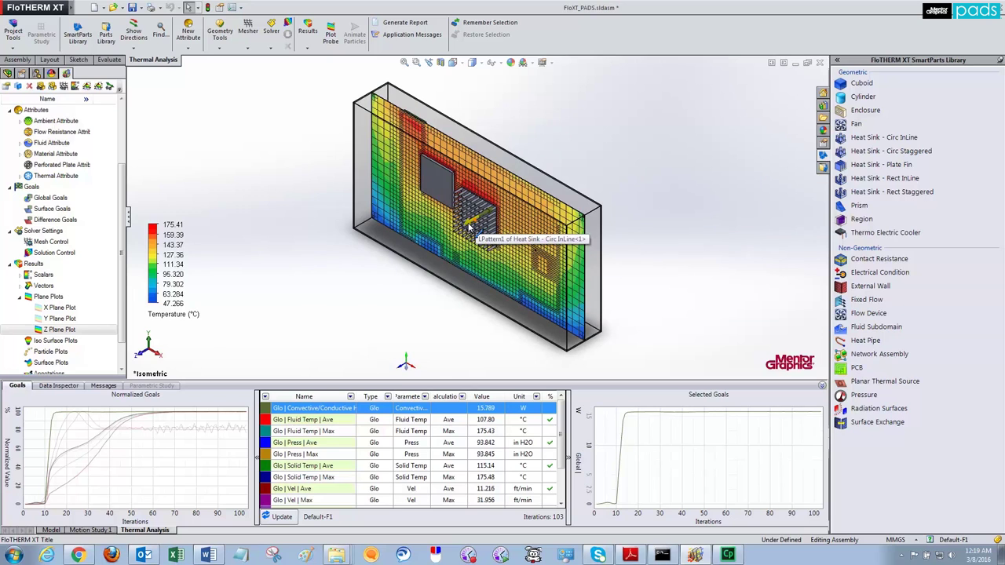
key("ctrl+1")
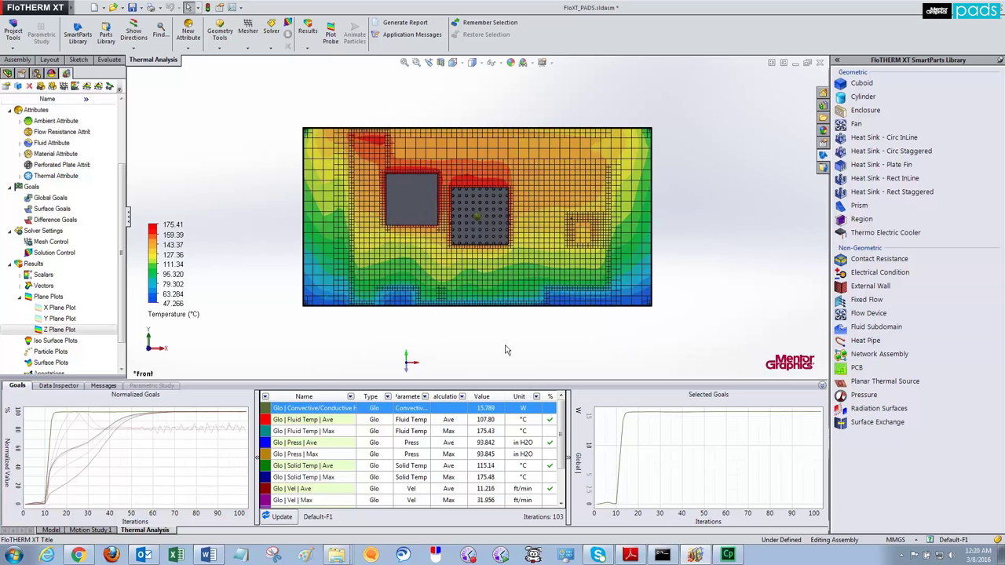
key("ctrl+7")
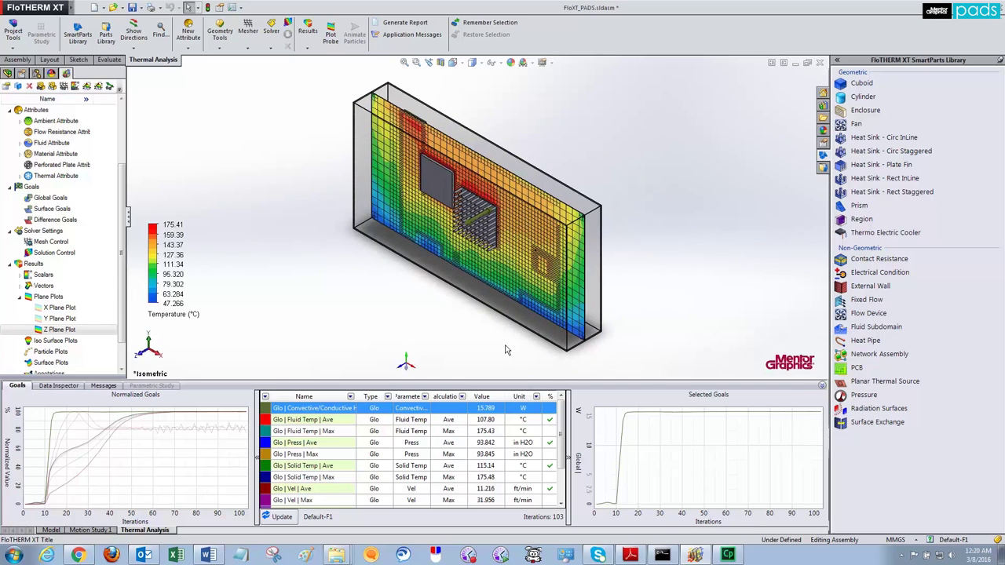
double_click(59, 330)
left_click(7, 283)
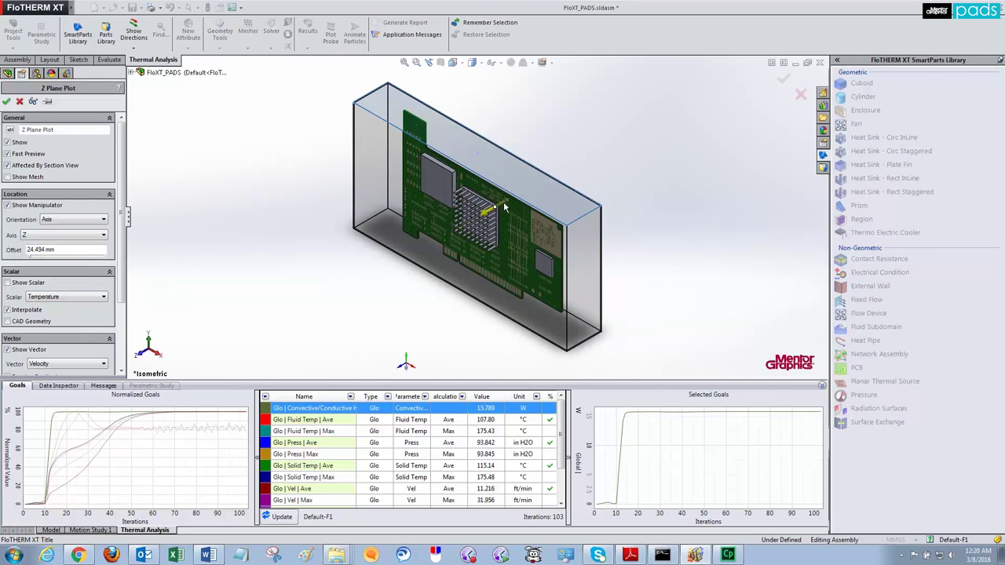
Step: Move the velocity-vector plane to about 0 mm offset, confirm, and check back, isometric and front views
left_click_drag(480, 216, 497, 202)
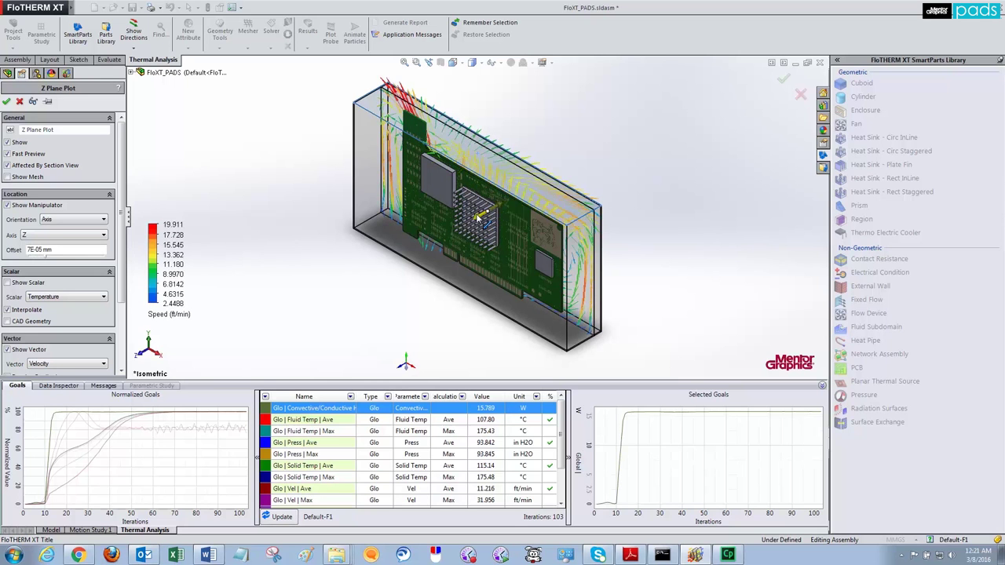
key("Return")
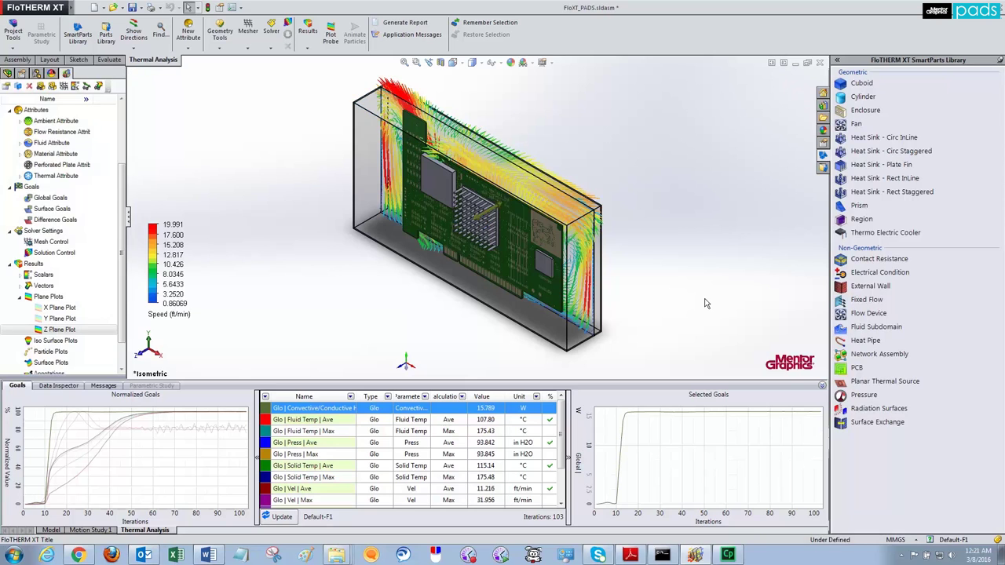
key("ctrl+2")
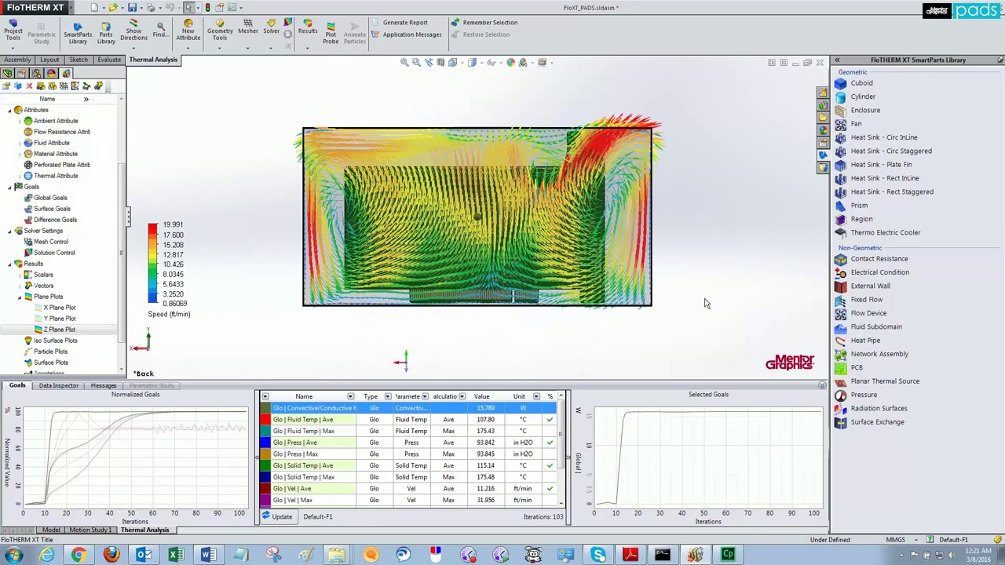
key("ctrl+7")
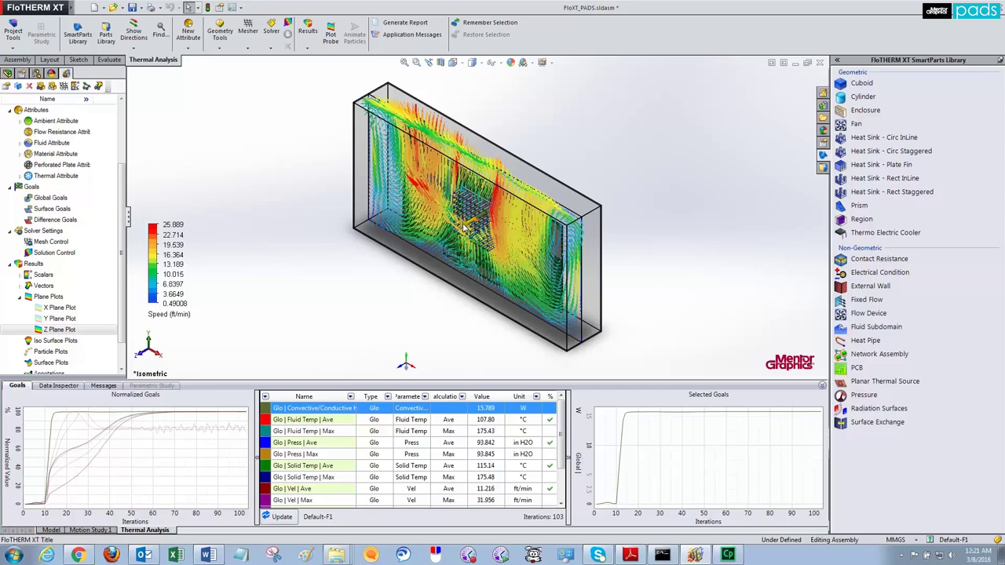
key("ctrl+1")
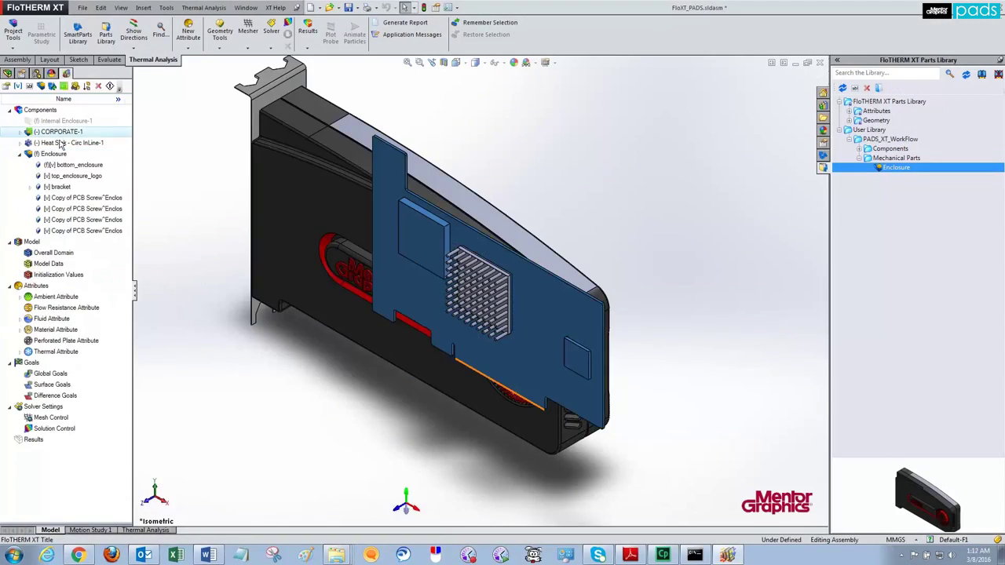
Step: Swap U11 for the CBGAFC_35x35mm_2R library package and transfer the board to FloTHERM XT
right_click(130, 133)
left_click(99, 211)
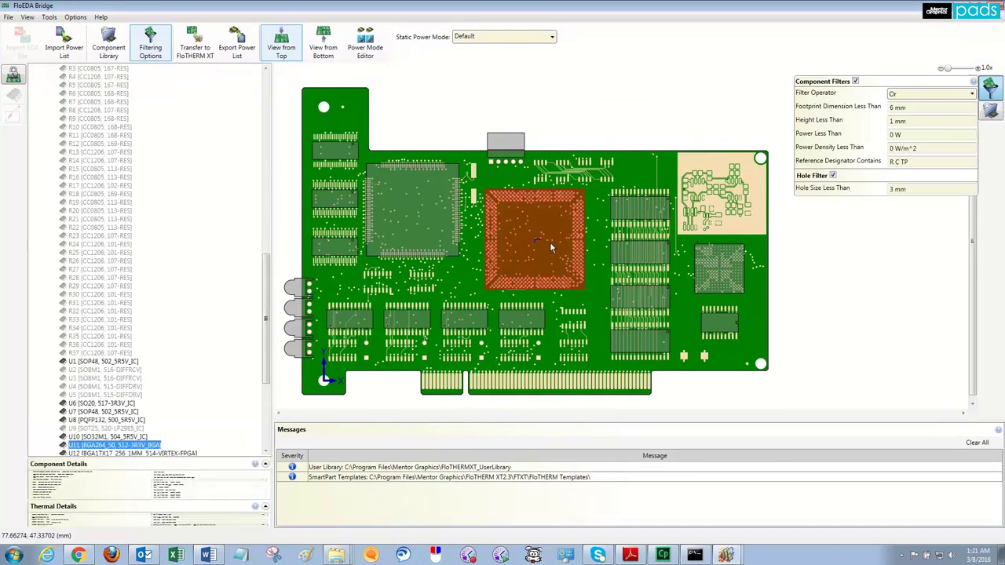
left_click(108, 43)
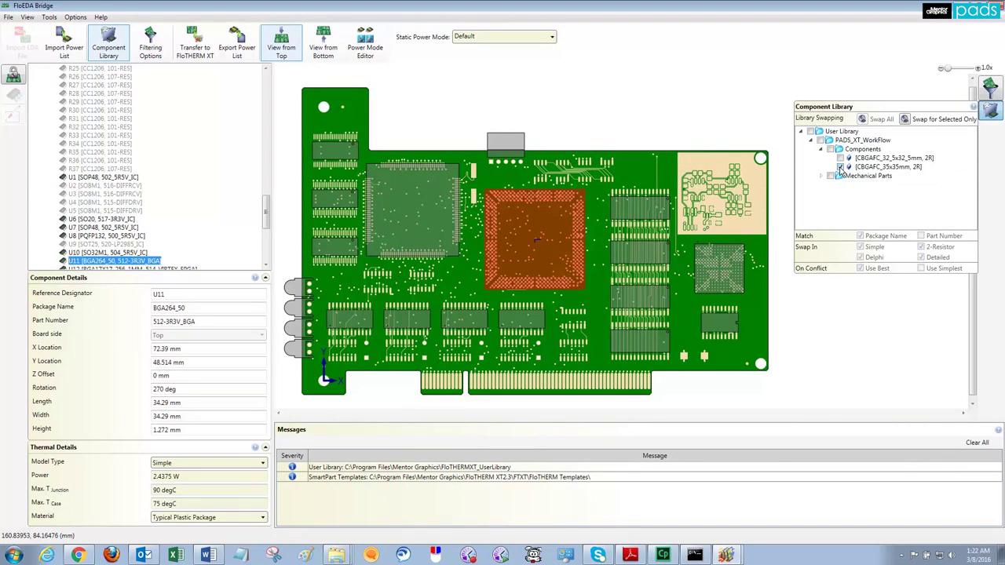
left_click(904, 119)
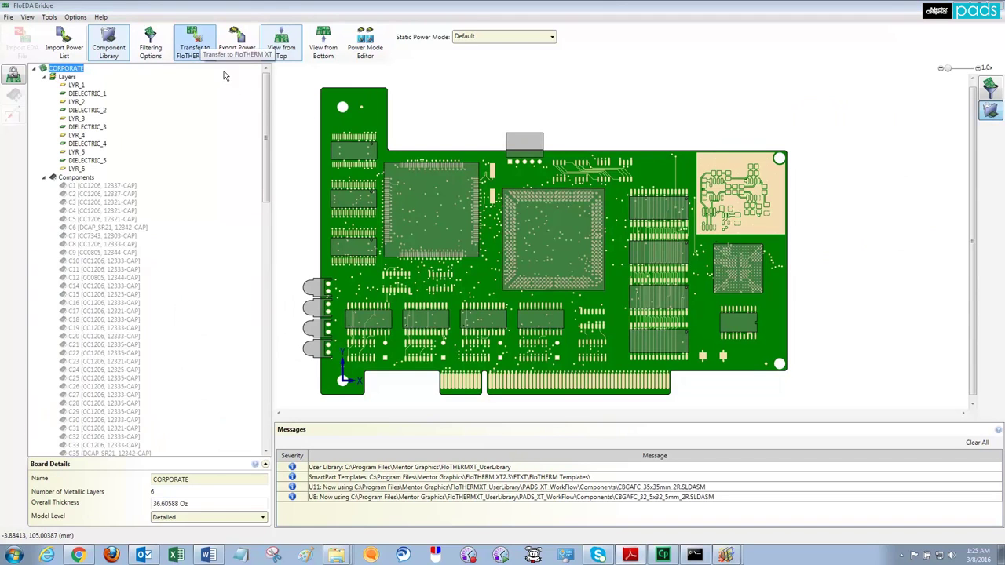
left_click(195, 43)
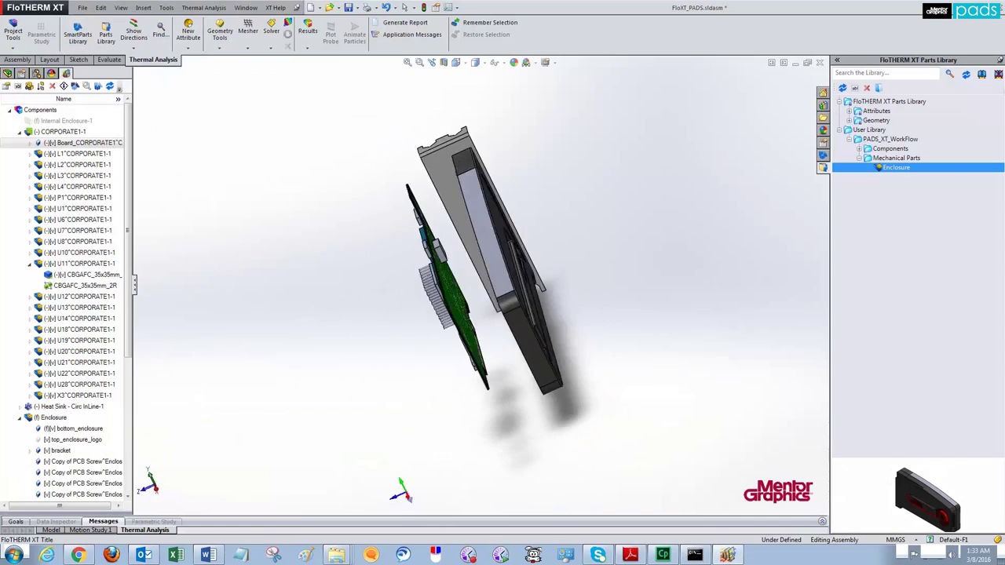
Step: Align the board face with the enclosure and confirm the overall solution domain size
middle_click_drag(597, 439, 426, 322)
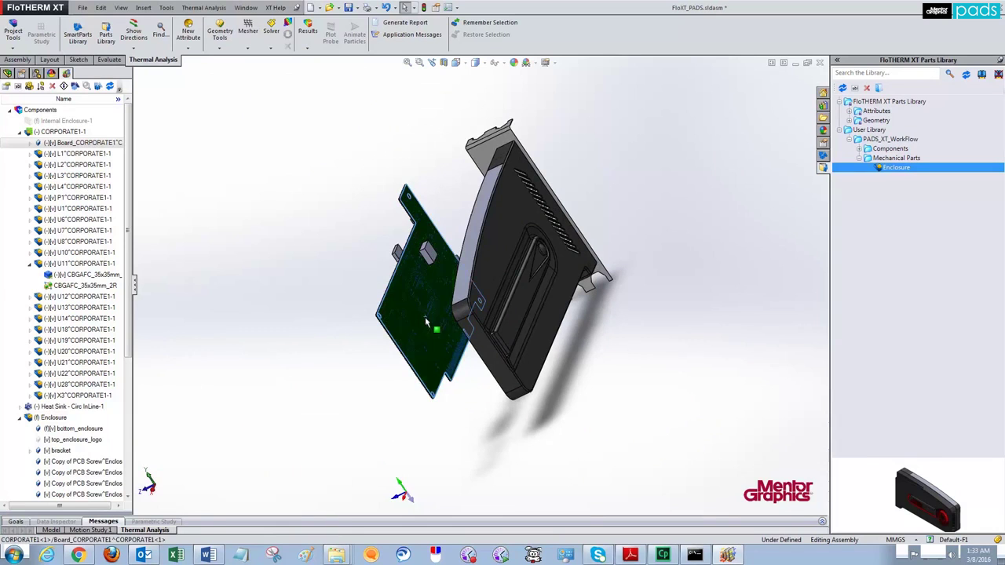
left_click(426, 322)
left_click(519, 269)
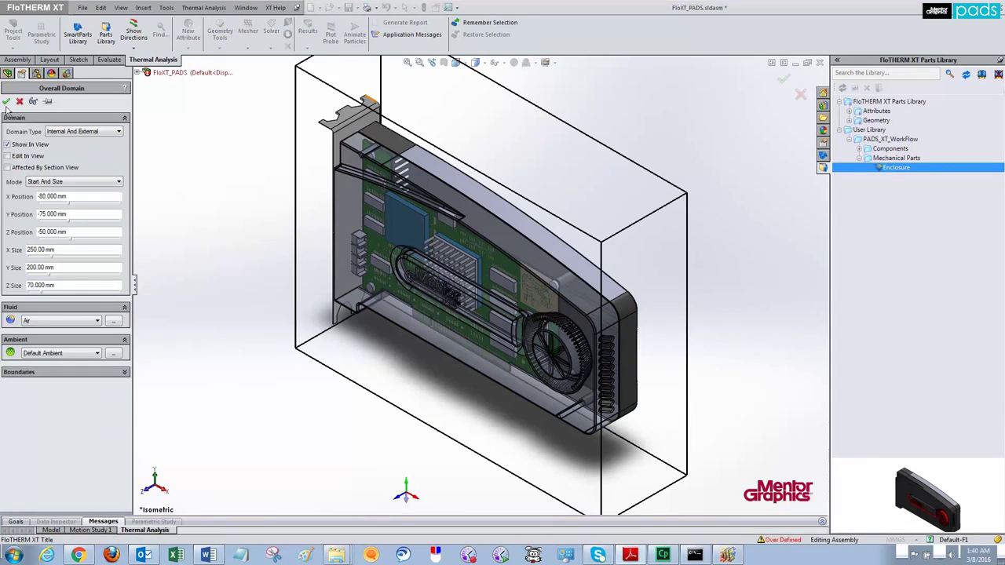
left_click(5, 102)
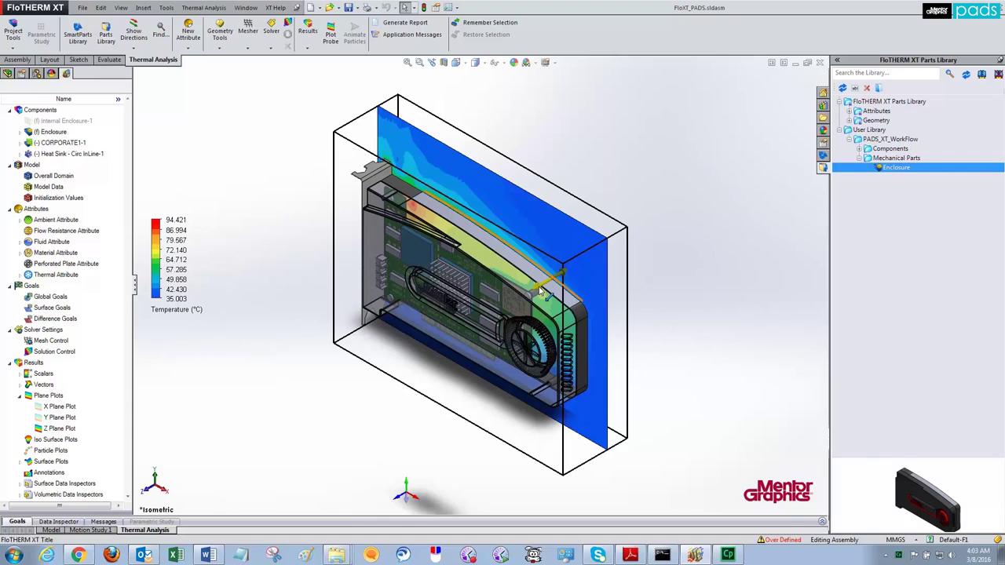
Step: Move the Z temperature plane through the card, checking it from back, front and isometric views
key("ctrl+2")
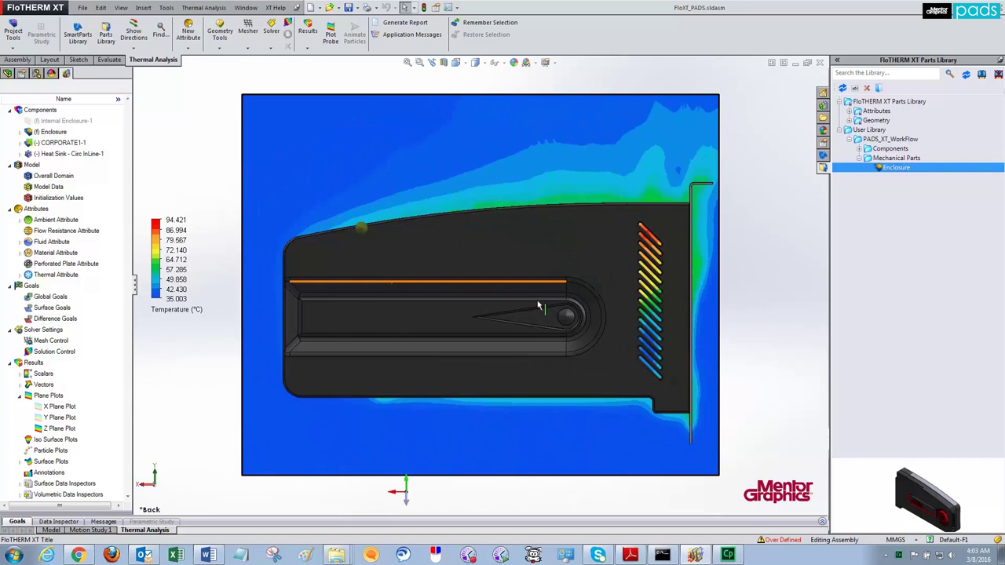
key("ctrl+7")
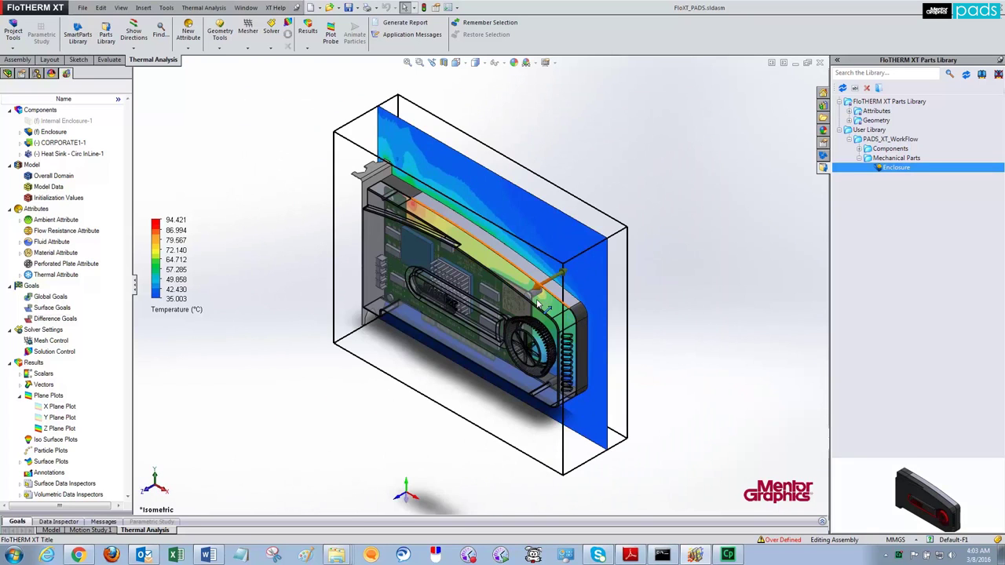
left_click_drag(538, 304, 532, 300)
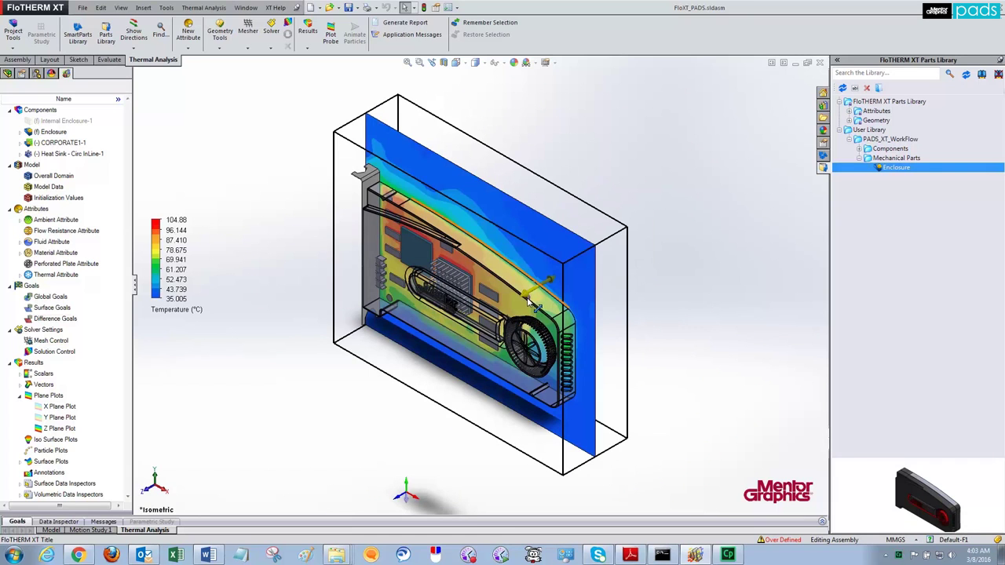
key("ctrl+1")
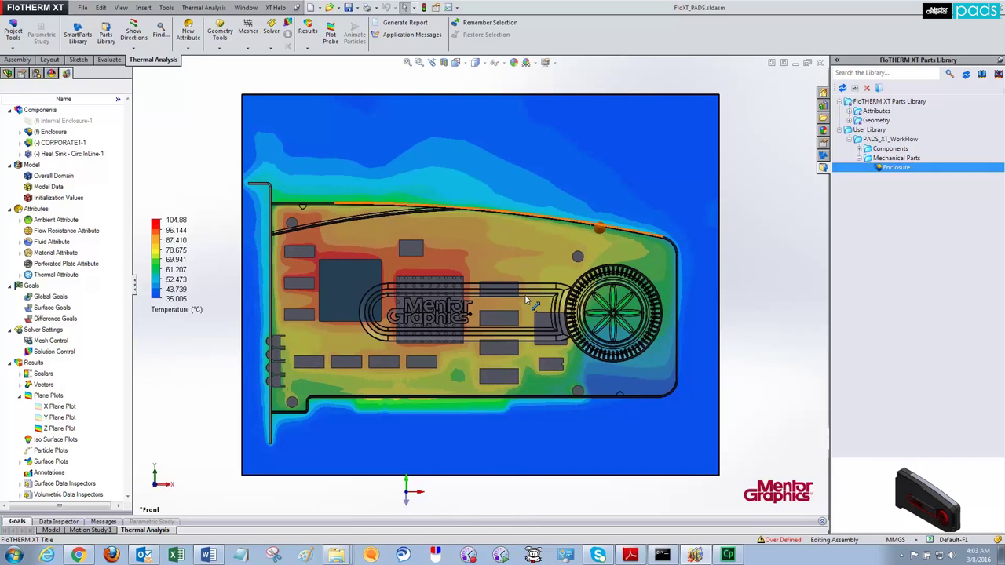
key("ctrl+7")
Step: Slide the velocity-vector Z plane to about -2.7 mm offset through the card and view it from the front
double_click(528, 300)
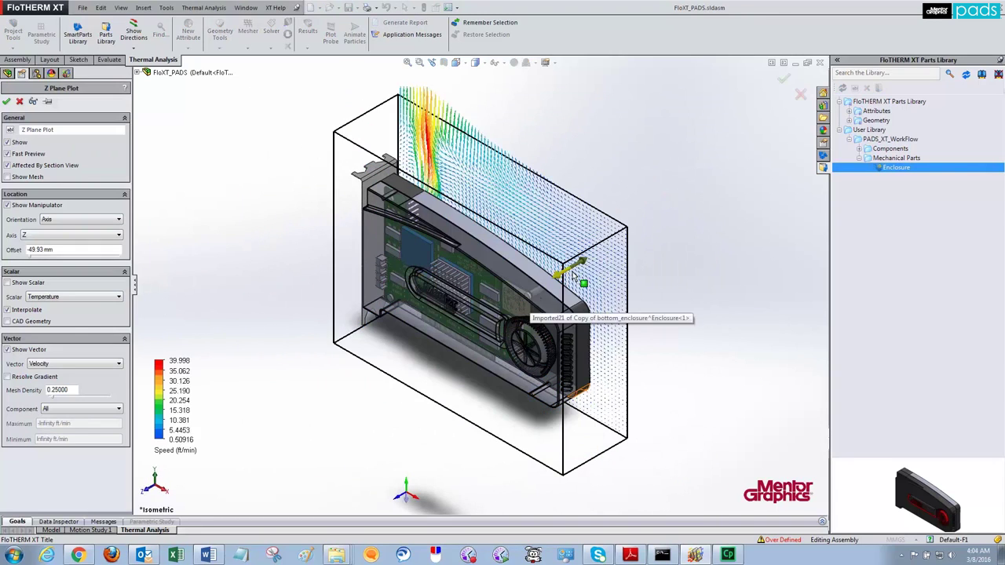
left_click_drag(562, 297, 686, 308)
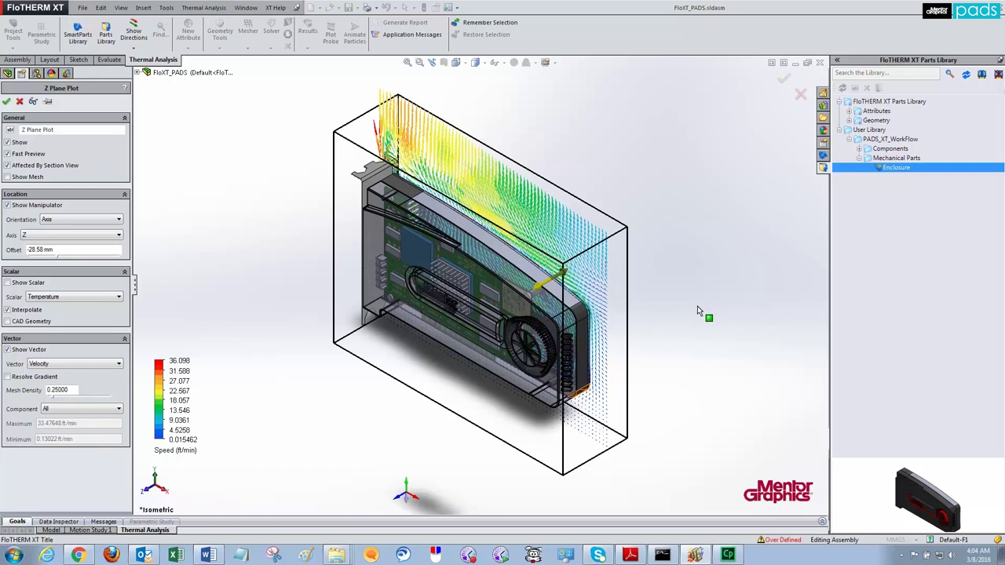
key("ctrl+2")
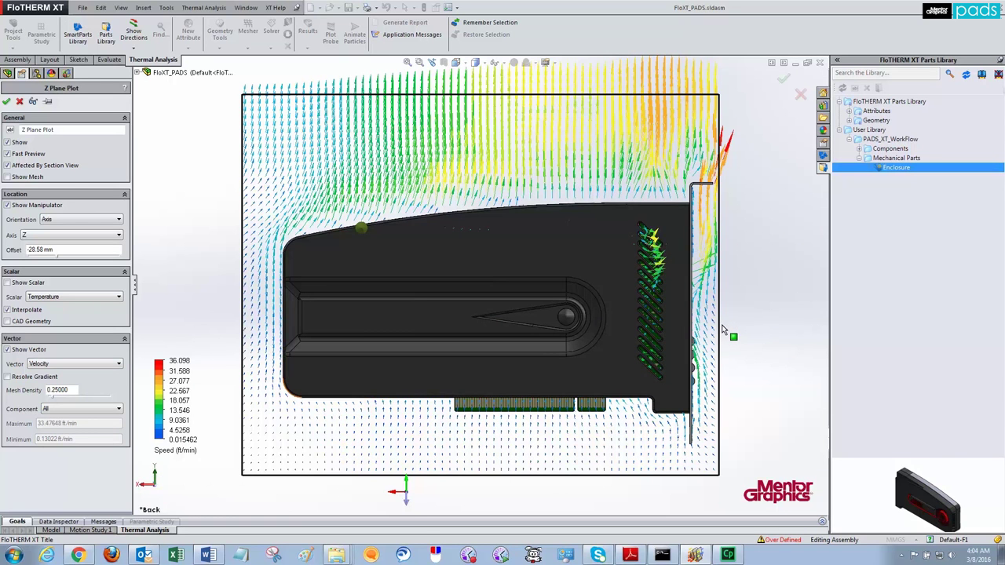
key("ctrl+7")
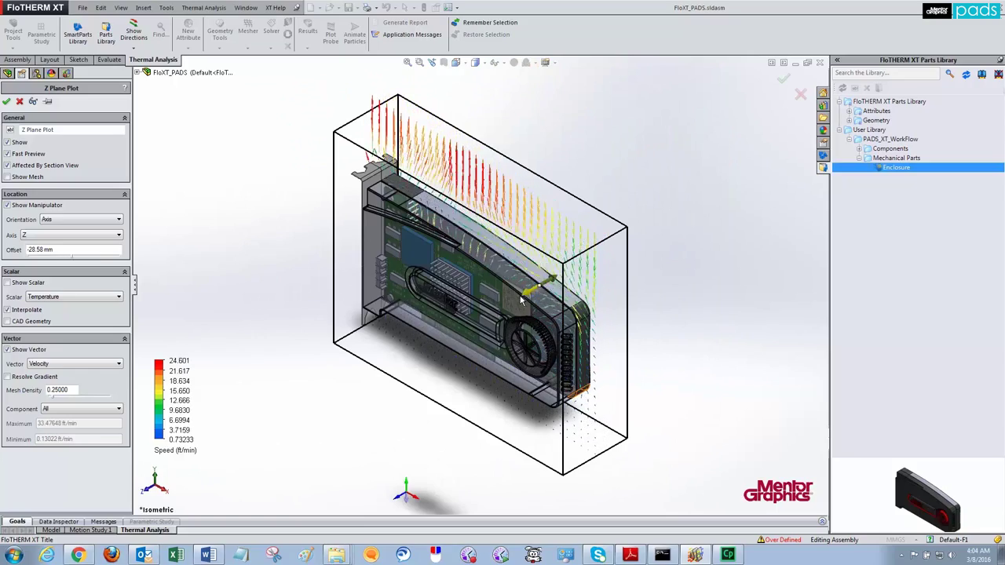
left_click_drag(520, 301, 542, 290)
key("ctrl+1")
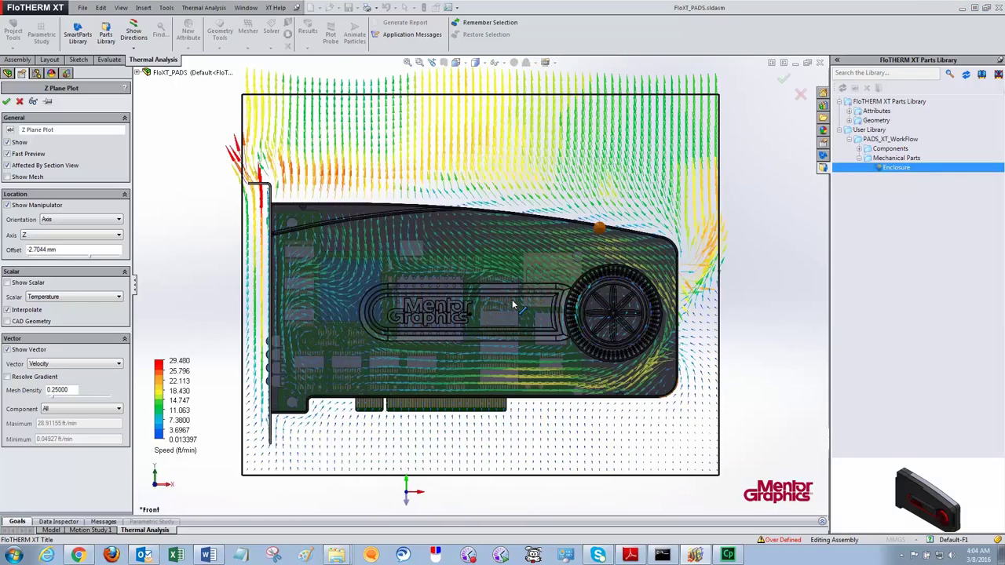